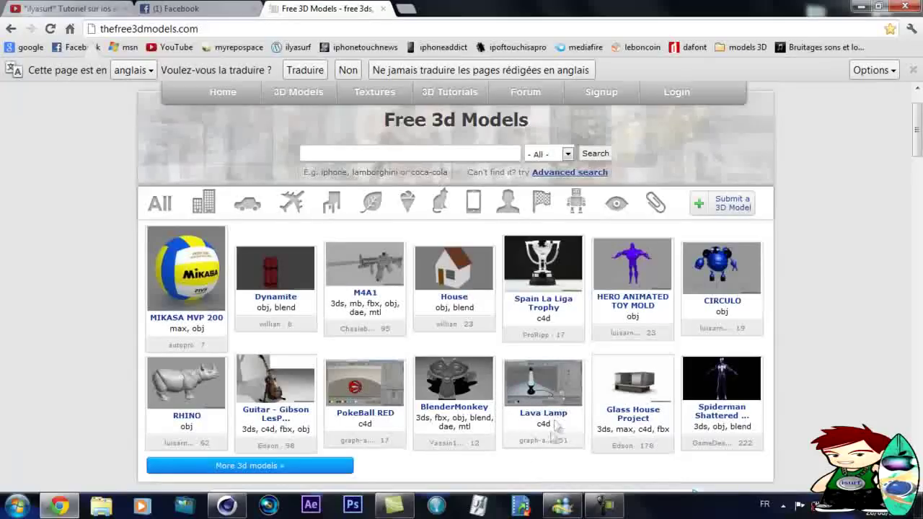
Review the file formats listed under the Lava Lamp, PokeBall RED and Guitar models, and the available format filter options.
{"action": "left_click_drag", "start_coordinate": [535, 427], "coordinate": [559, 437]}
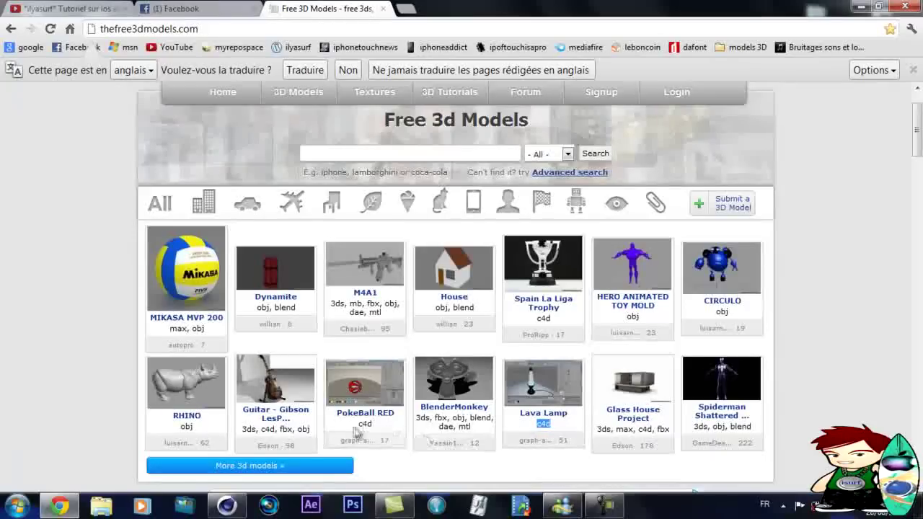
{"action": "left_click_drag", "start_coordinate": [359, 427], "coordinate": [381, 427]}
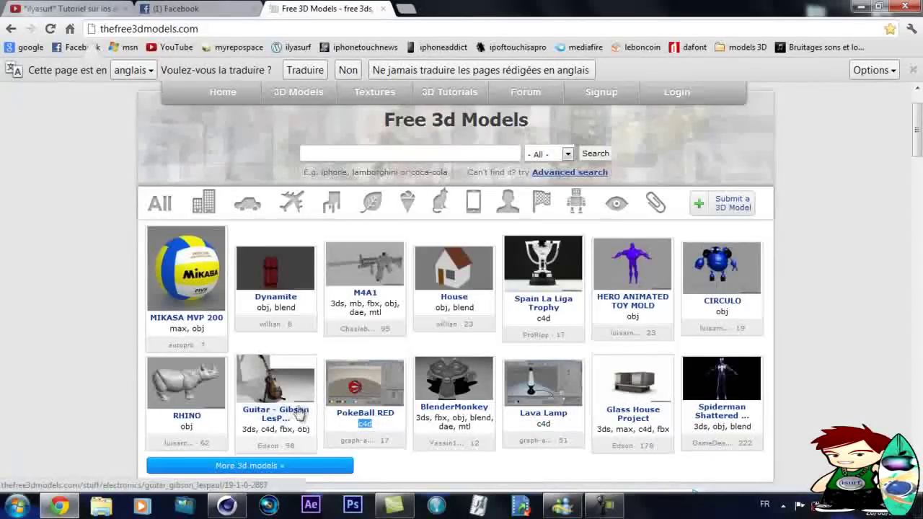
{"action": "left_click_drag", "start_coordinate": [243, 429], "coordinate": [258, 431]}
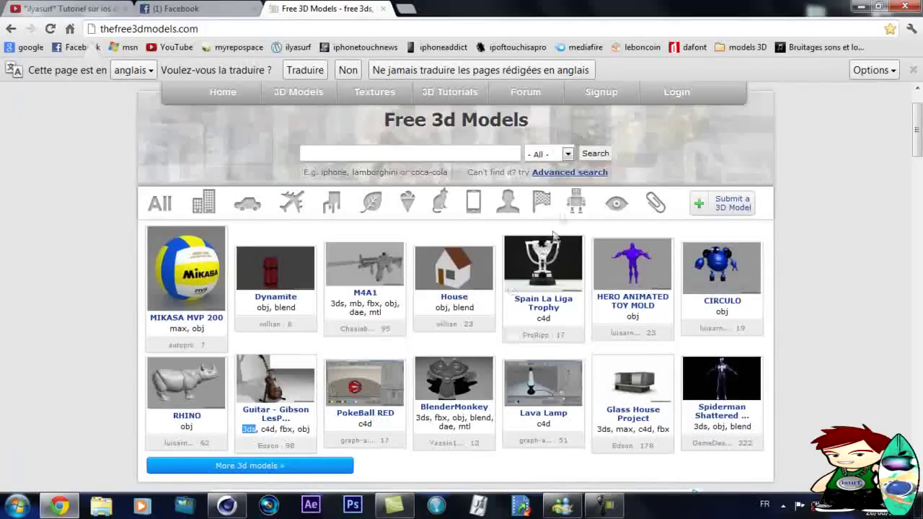
{"action": "left_click", "coordinate": [559, 152]}
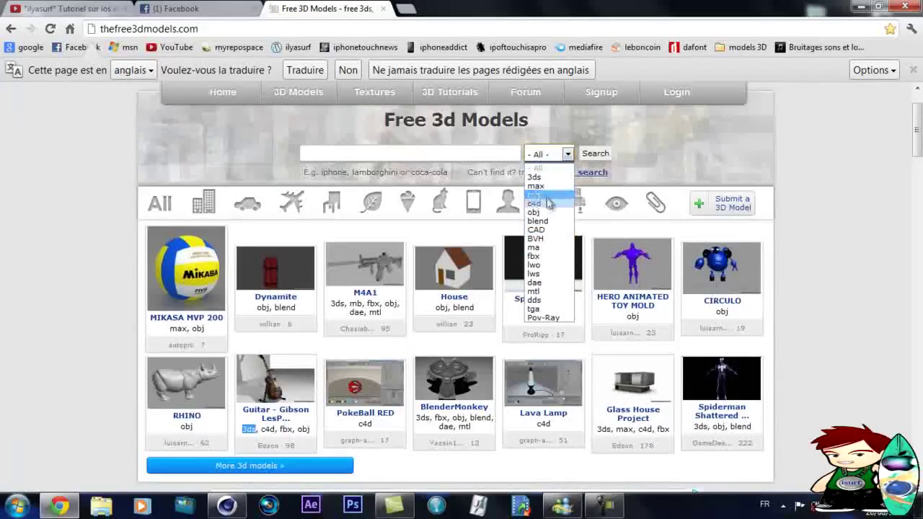
{"action": "left_click", "coordinate": [651, 141]}
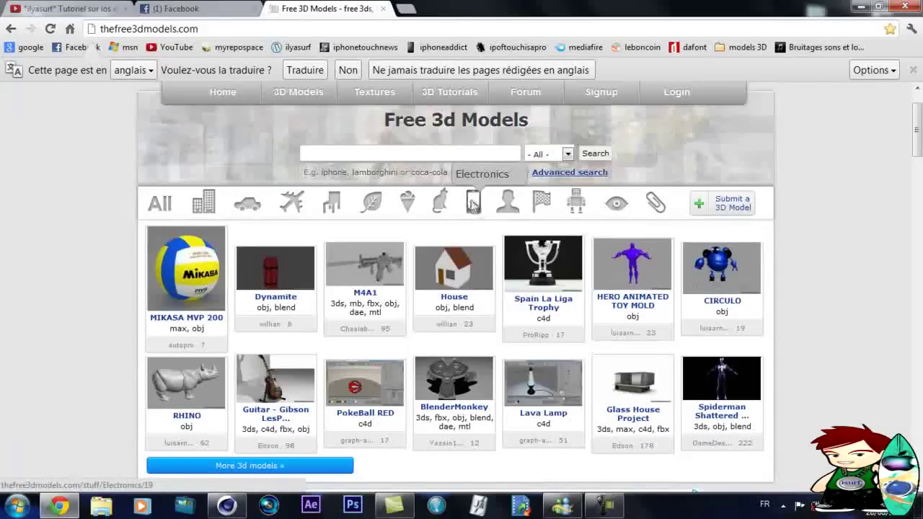
Search the 3D model library for models in c4d format.
{"action": "left_click", "coordinate": [568, 155]}
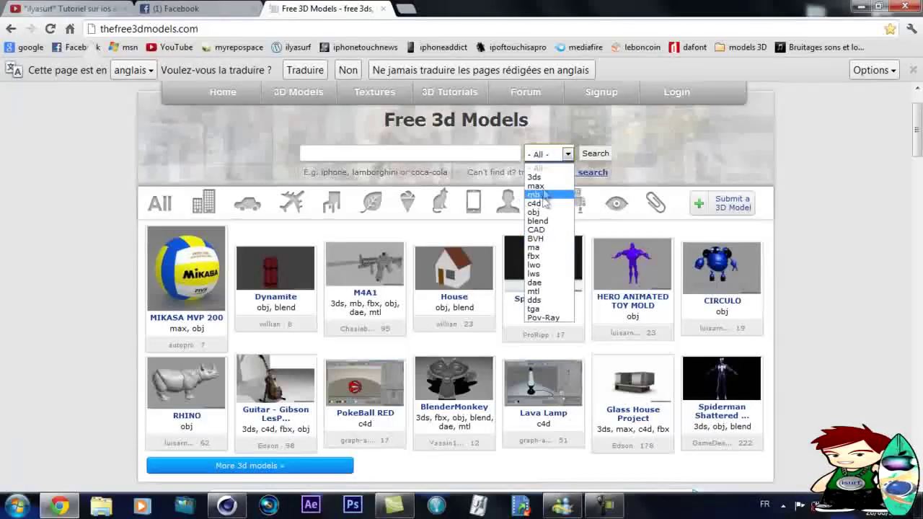
{"action": "left_click", "coordinate": [533, 203]}
{"action": "left_click", "coordinate": [593, 155]}
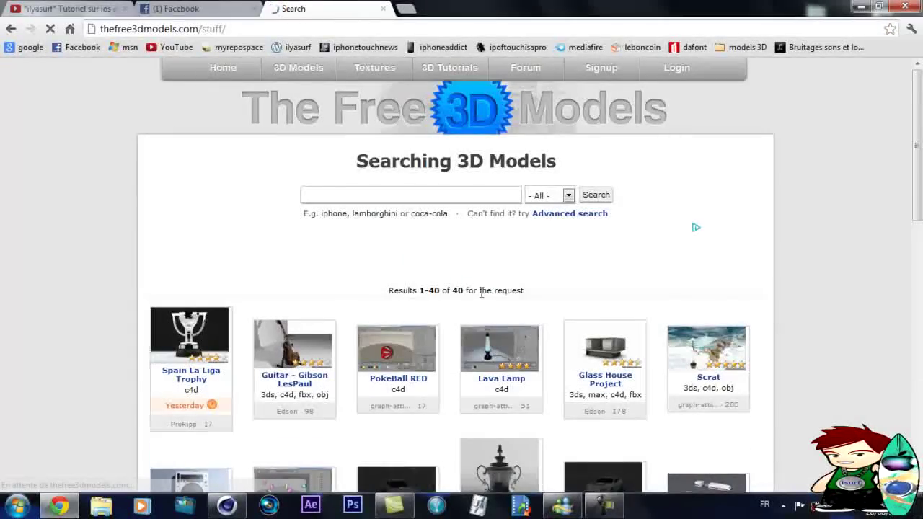
Browse the c4d search results and open the Iphone 4S Final model page.
{"action": "scroll", "coordinate": [480, 311], "scroll_direction": "down", "scroll_amount": 4}
{"action": "scroll", "coordinate": [480, 312], "scroll_direction": "down", "scroll_amount": 3}
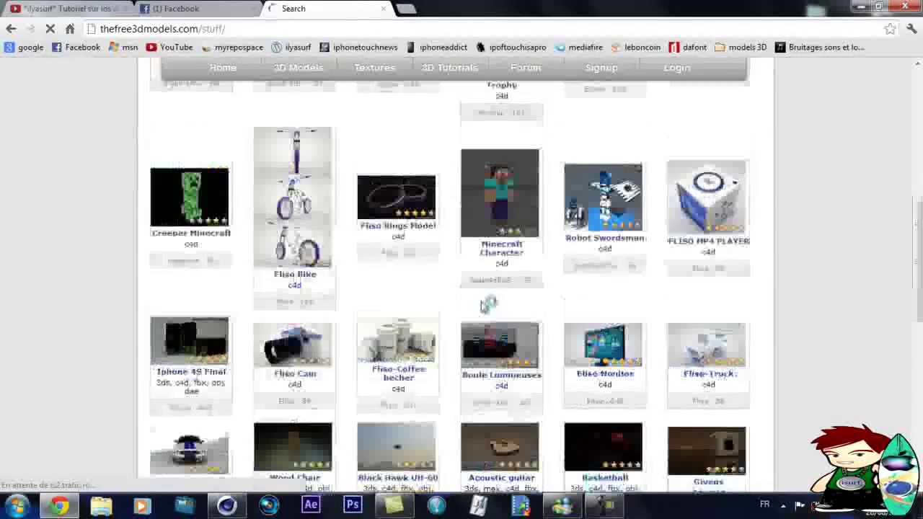
{"action": "scroll", "coordinate": [480, 308], "scroll_direction": "up", "scroll_amount": 1}
{"action": "scroll", "coordinate": [478, 306], "scroll_direction": "down", "scroll_amount": 1}
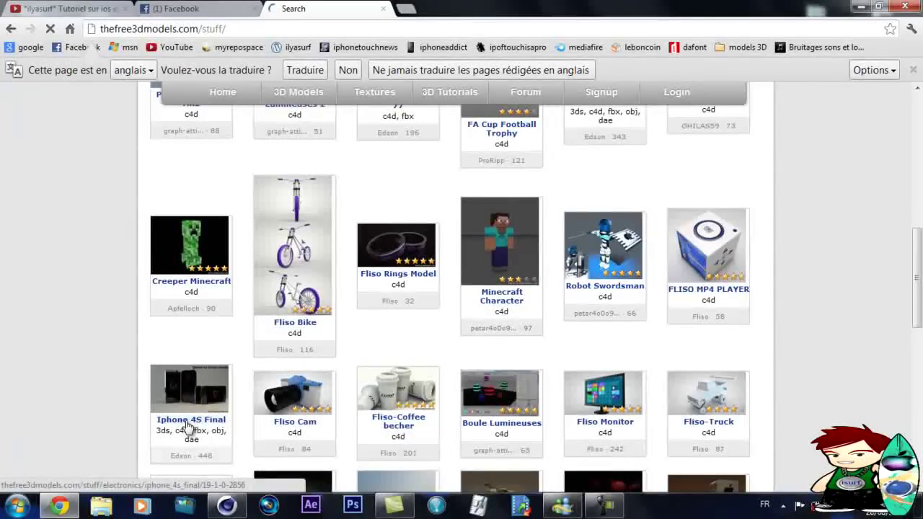
{"action": "scroll", "coordinate": [201, 429], "scroll_direction": "down", "scroll_amount": 3}
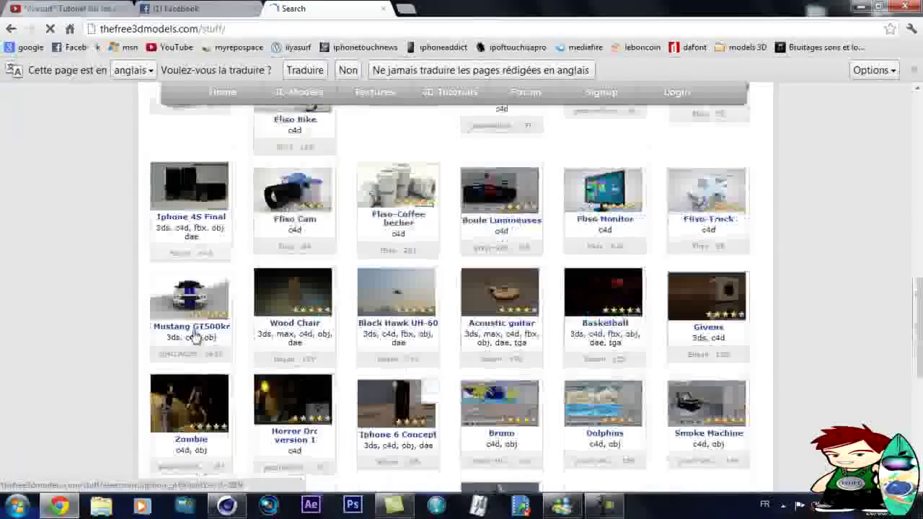
{"action": "left_click", "coordinate": [186, 202]}
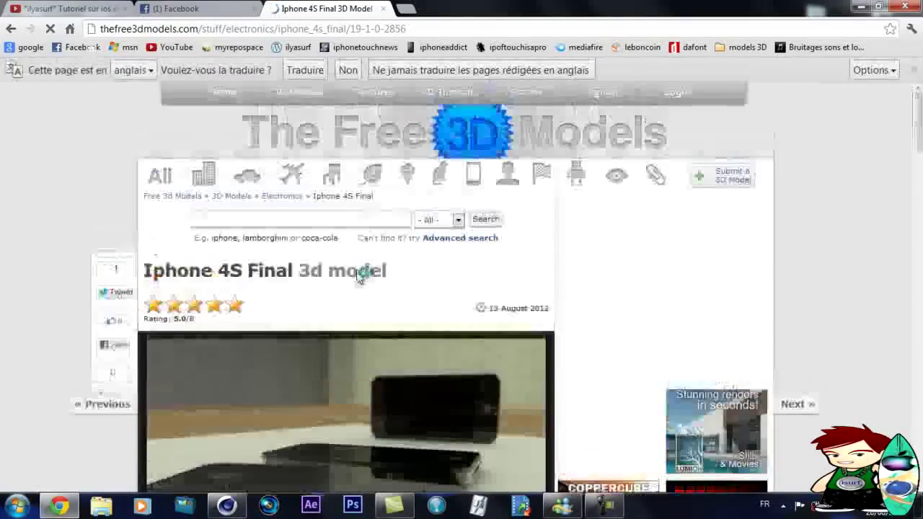
Look through the Iphone 4S Final model's images and description down to its download link.
{"action": "scroll", "coordinate": [356, 296], "scroll_direction": "down", "scroll_amount": 10}
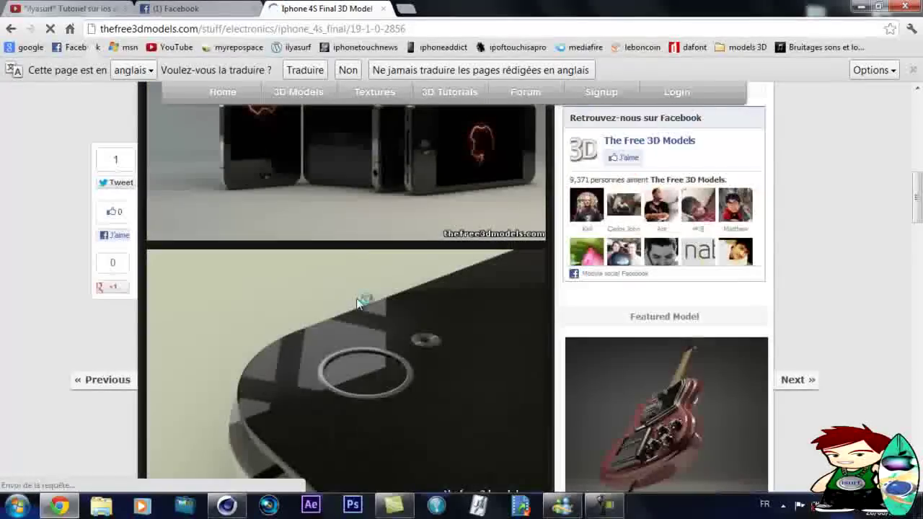
{"action": "scroll", "coordinate": [357, 304], "scroll_direction": "down", "scroll_amount": 10}
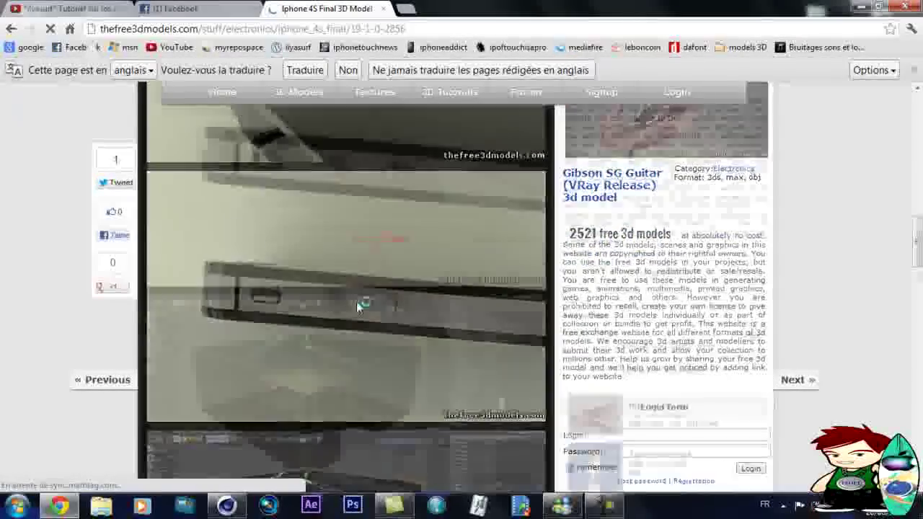
{"action": "scroll", "coordinate": [356, 302], "scroll_direction": "down", "scroll_amount": 2}
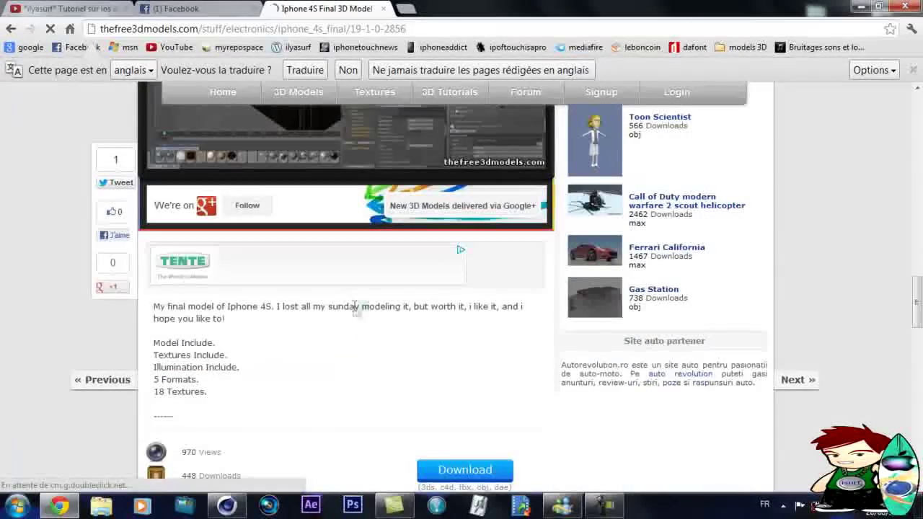
{"action": "scroll", "coordinate": [438, 354], "scroll_direction": "down", "scroll_amount": 2}
{"action": "left_click", "coordinate": [460, 352]}
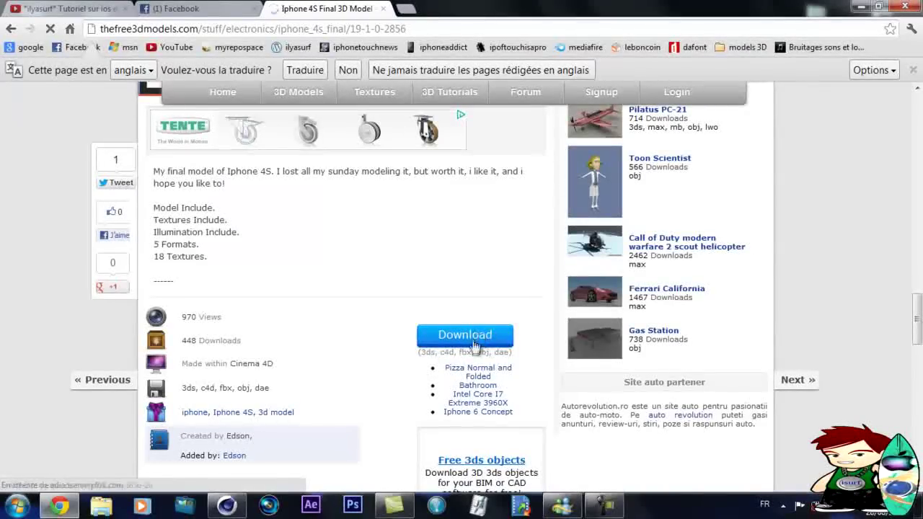
Switch to Cinema 4D and open the Pokeball_c4d file from the Pokeball folder.
{"action": "left_click", "coordinate": [59, 505]}
{"action": "left_click", "coordinate": [228, 505]}
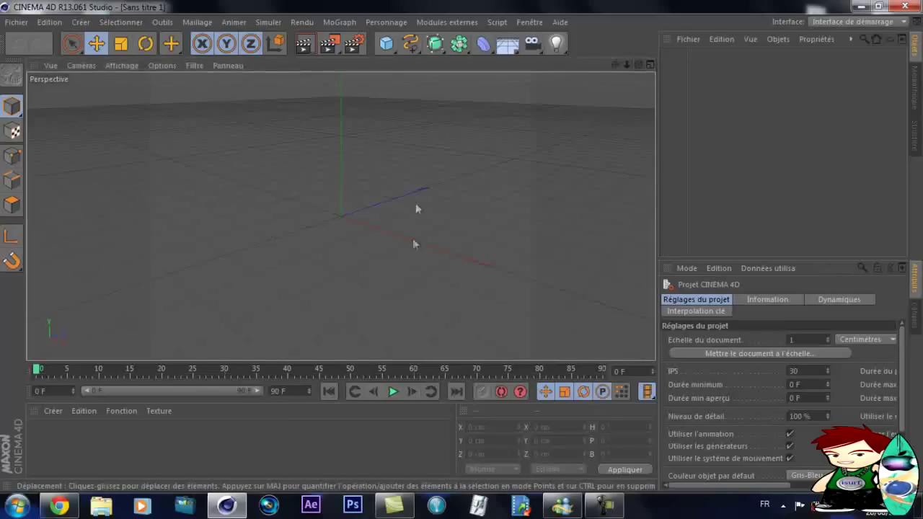
{"action": "left_click_drag", "start_coordinate": [639, 63], "coordinate": [462, 250]}
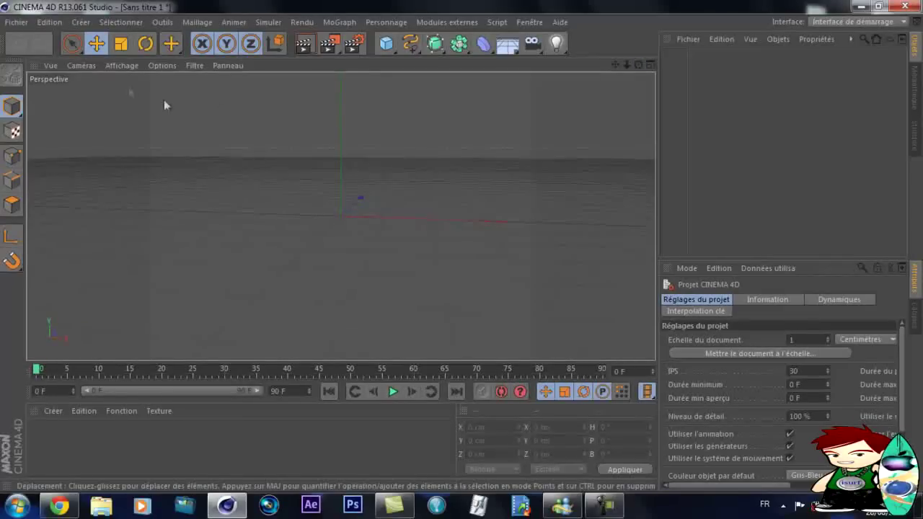
{"action": "left_click", "coordinate": [21, 23]}
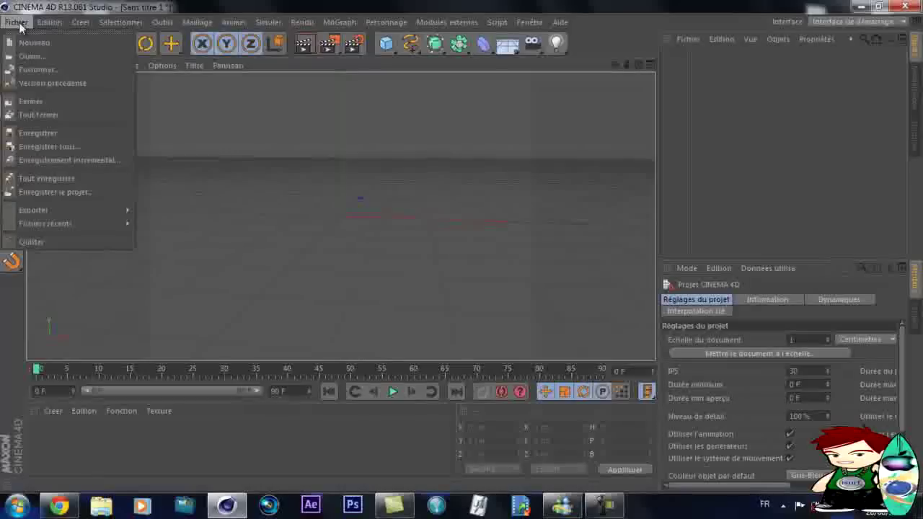
{"action": "left_click", "coordinate": [39, 57]}
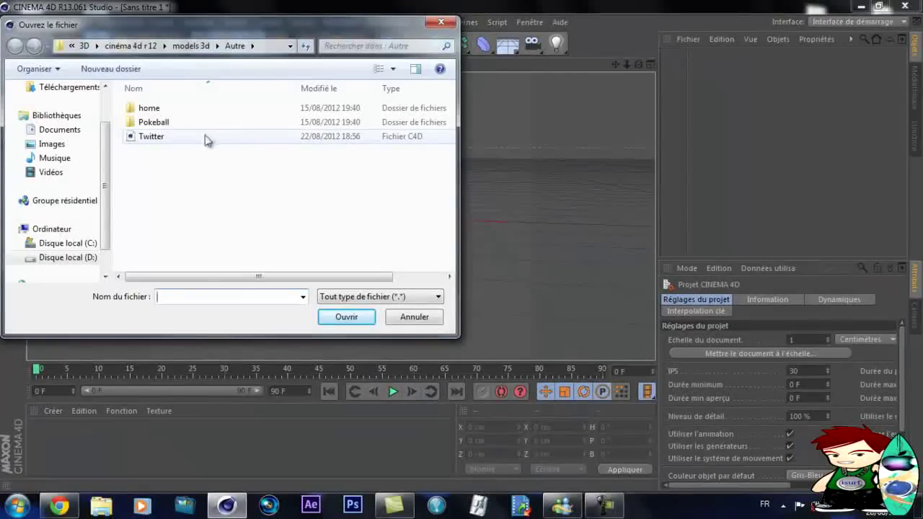
{"action": "double_click", "coordinate": [166, 124]}
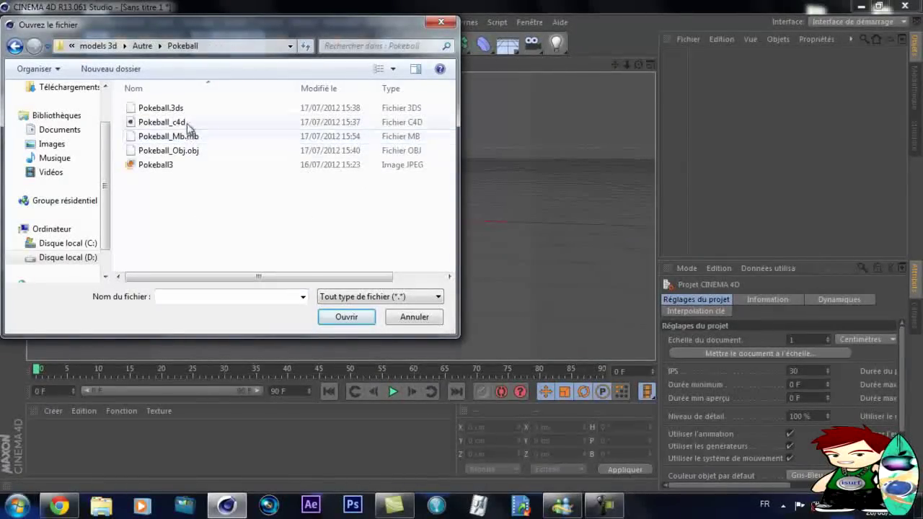
{"action": "left_click", "coordinate": [187, 123]}
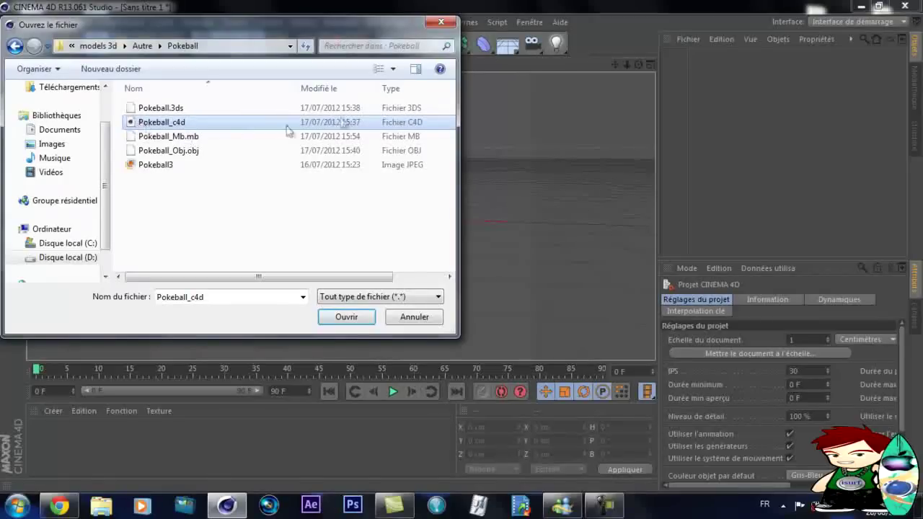
{"action": "left_click", "coordinate": [353, 316]}
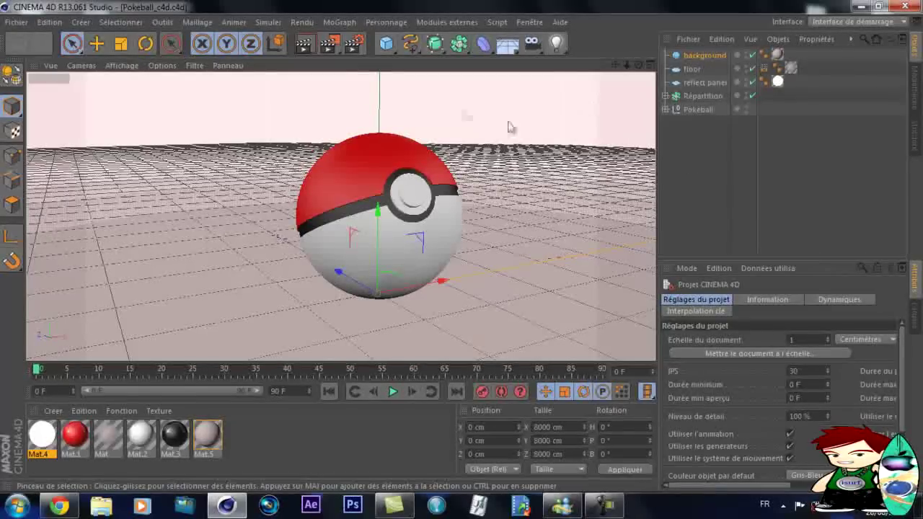
Preview-render the Pokeball scene in the viewport and close all open projects without saving changes.
{"action": "left_click", "coordinate": [306, 50]}
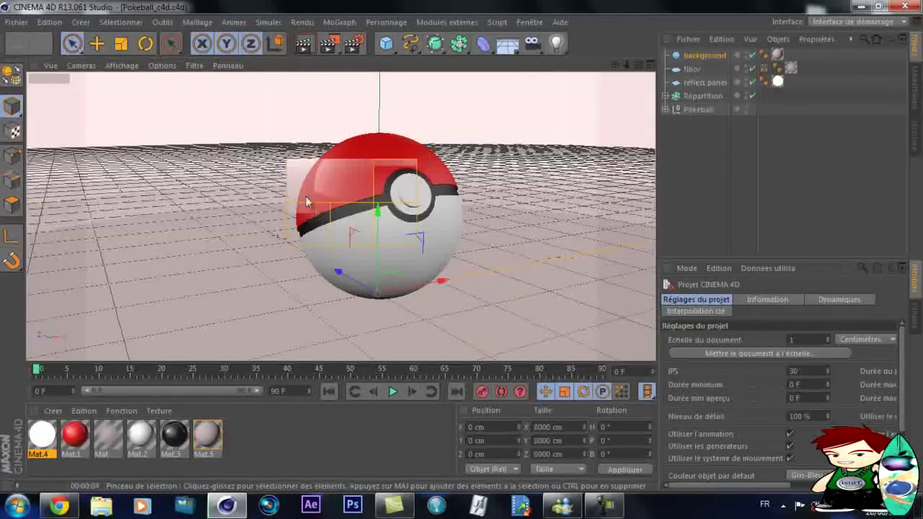
{"action": "left_click", "coordinate": [771, 222]}
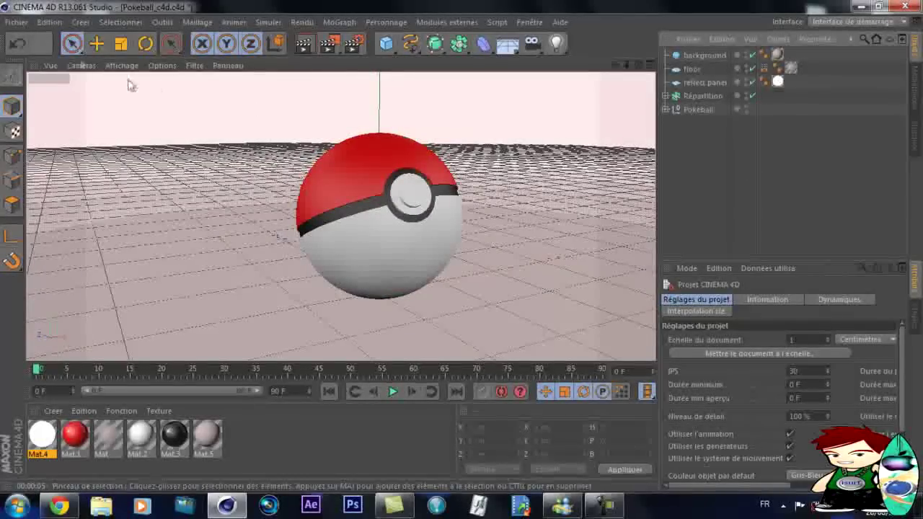
{"action": "left_click", "coordinate": [18, 25]}
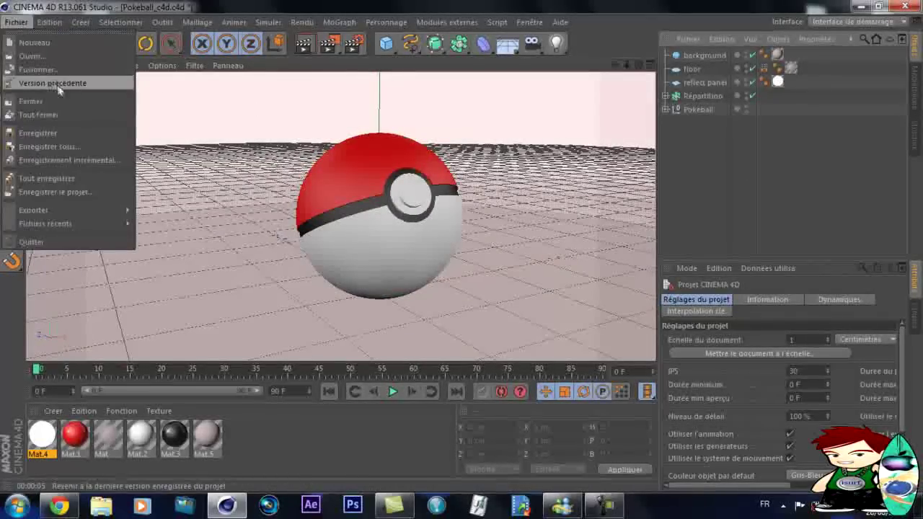
{"action": "left_click", "coordinate": [65, 114]}
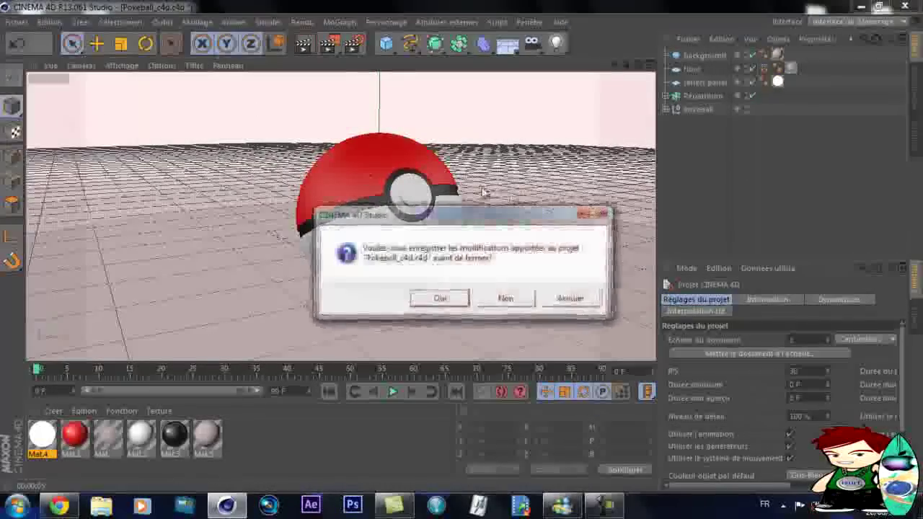
{"action": "left_click", "coordinate": [506, 299]}
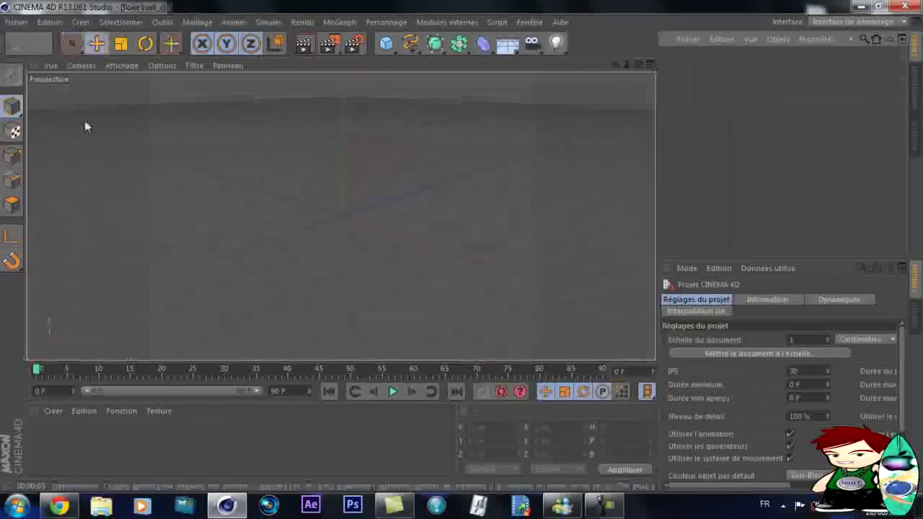
Start opening a project file and browse to the cinéma 4d r12 folder under montage, 3D on Disque local (D:).
{"action": "left_click", "coordinate": [14, 23]}
{"action": "left_click", "coordinate": [43, 56]}
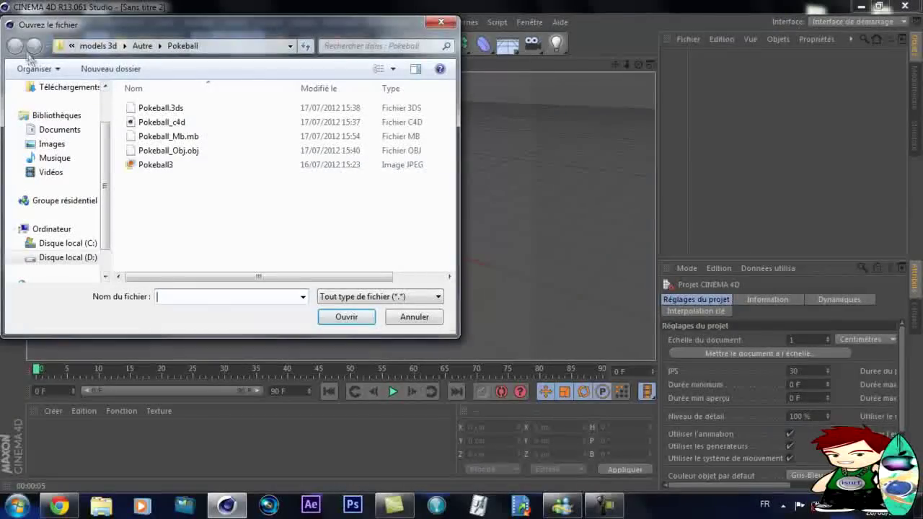
{"action": "left_click", "coordinate": [72, 46]}
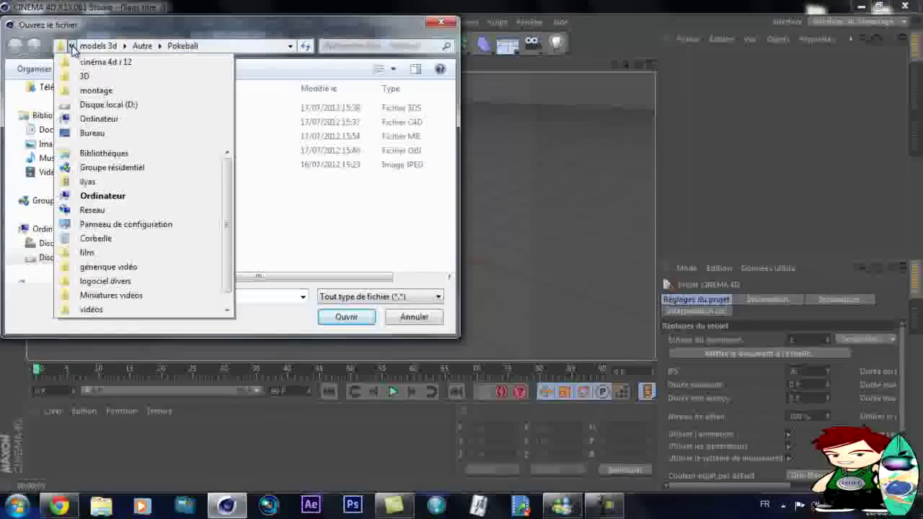
{"action": "left_click", "coordinate": [43, 263]}
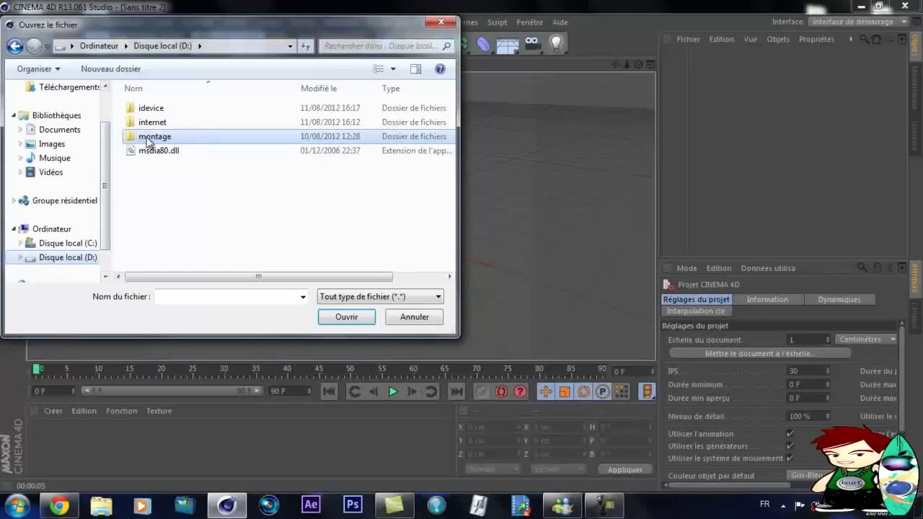
{"action": "double_click", "coordinate": [148, 139]}
{"action": "double_click", "coordinate": [163, 111]}
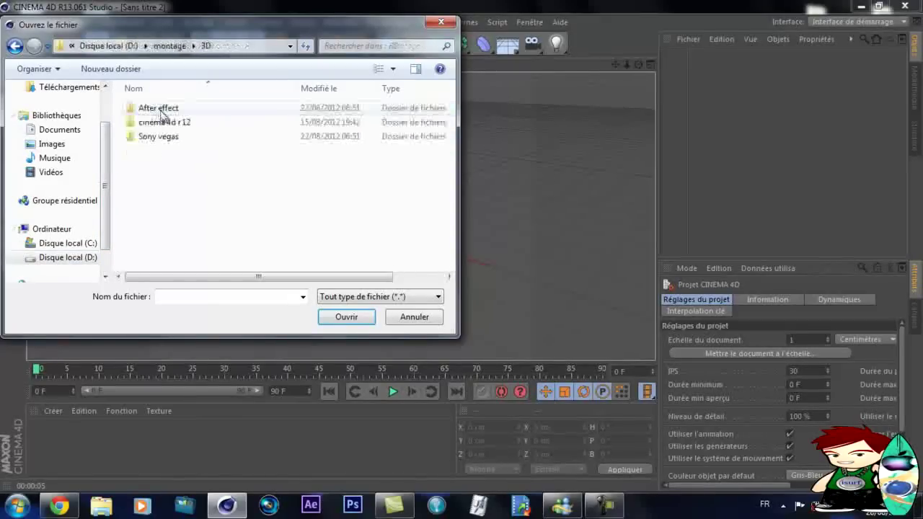
{"action": "double_click", "coordinate": [178, 123]}
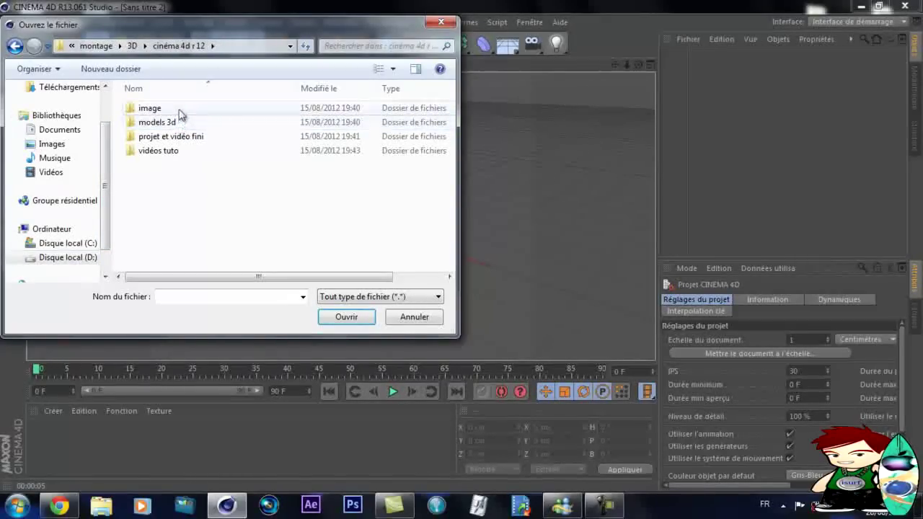
Open the 200 abonnées project from the projet et vidéo fini, projet, ilyasurf projet folder and scrub its timeline to frame 185.
{"action": "double_click", "coordinate": [189, 138]}
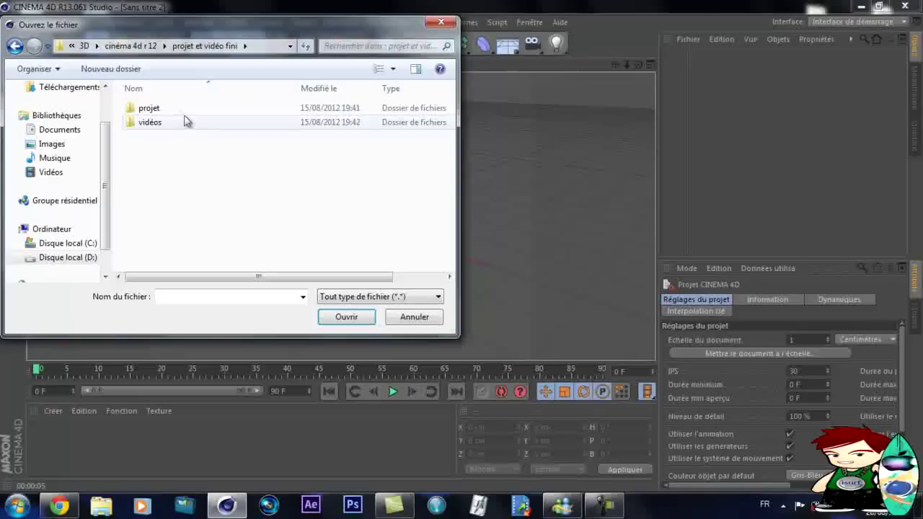
{"action": "double_click", "coordinate": [149, 108]}
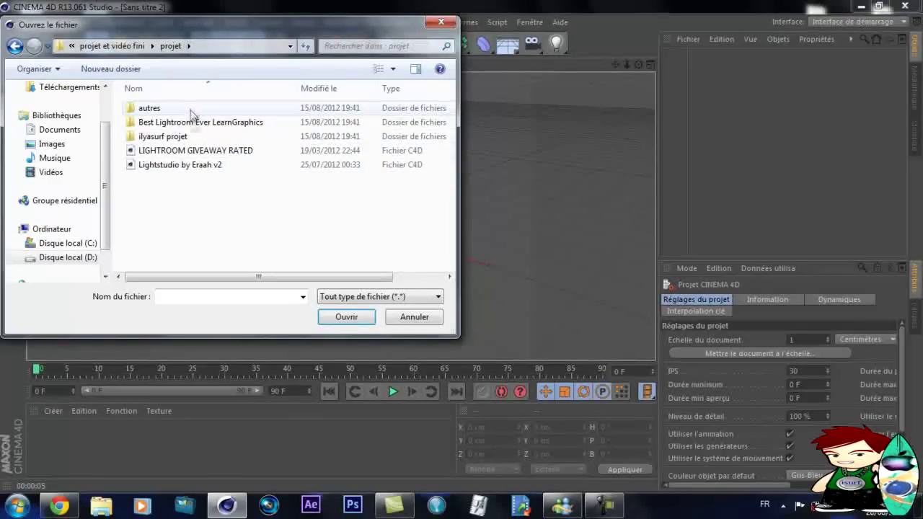
{"action": "double_click", "coordinate": [184, 136]}
{"action": "left_click", "coordinate": [172, 110]}
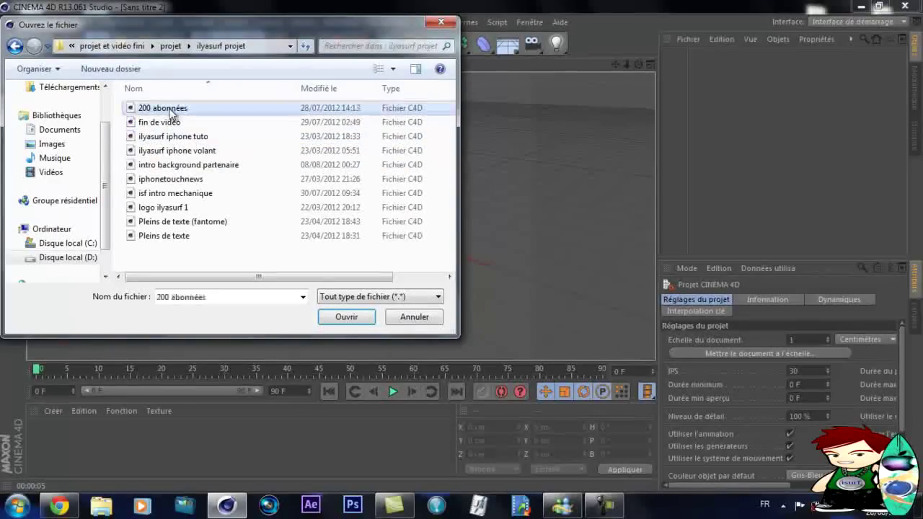
{"action": "left_click", "coordinate": [346, 316]}
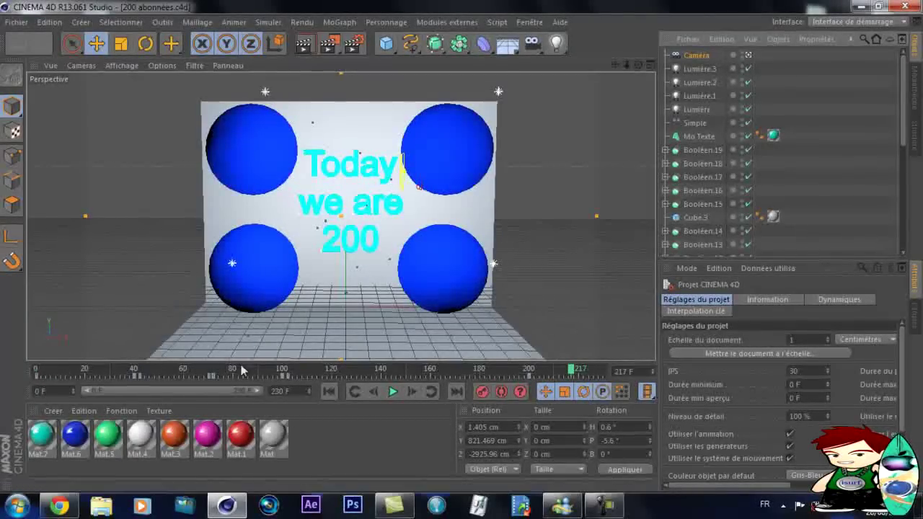
{"action": "left_click_drag", "start_coordinate": [154, 375], "coordinate": [493, 374]}
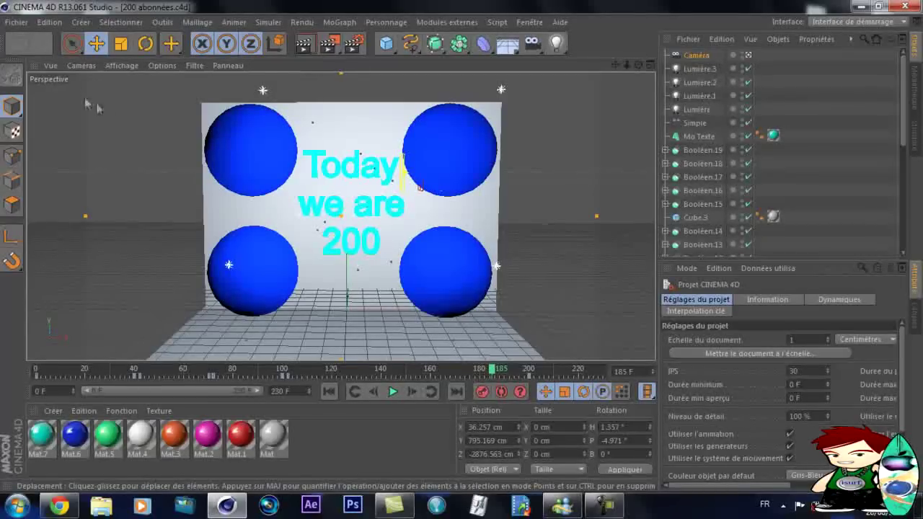
Merge the Pokeball_c4d file from the models 3d, Autre, Pokeball folder into the 200 abonnées project.
{"action": "left_click", "coordinate": [13, 26]}
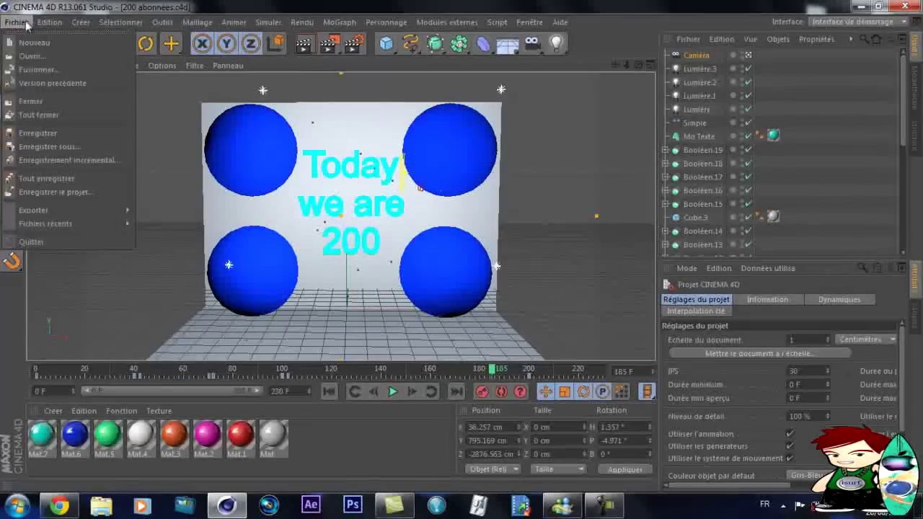
{"action": "left_click", "coordinate": [58, 72]}
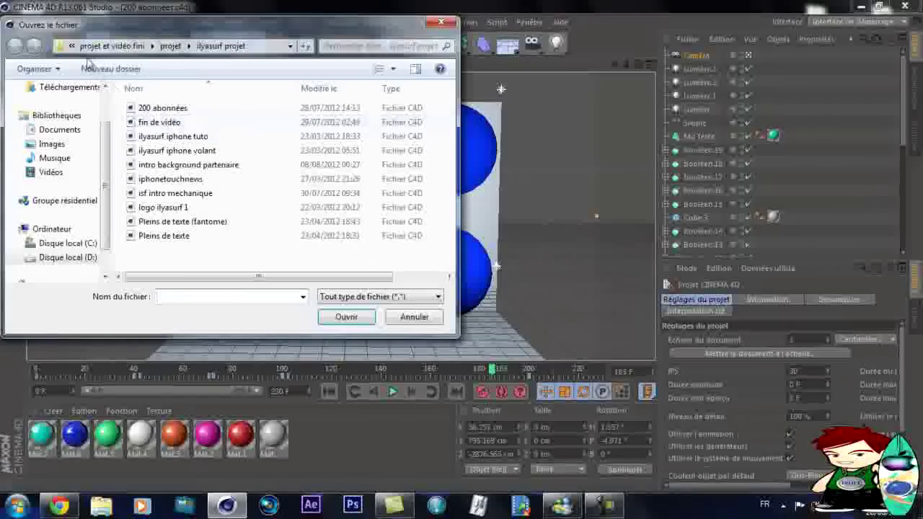
{"action": "left_click", "coordinate": [72, 47]}
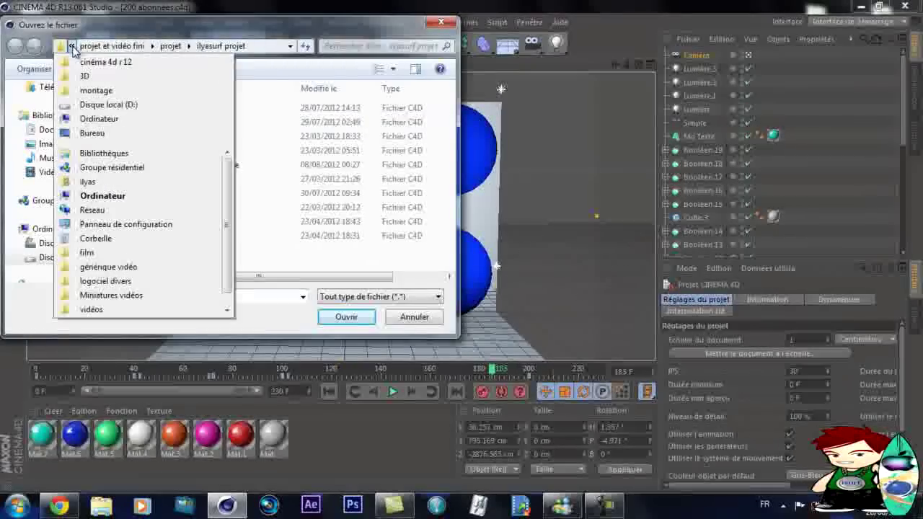
{"action": "left_click", "coordinate": [99, 82]}
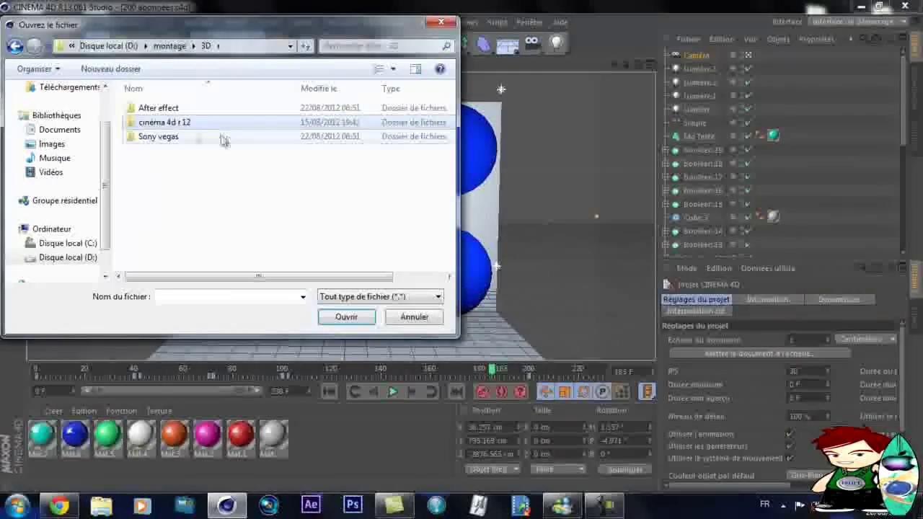
{"action": "double_click", "coordinate": [173, 124]}
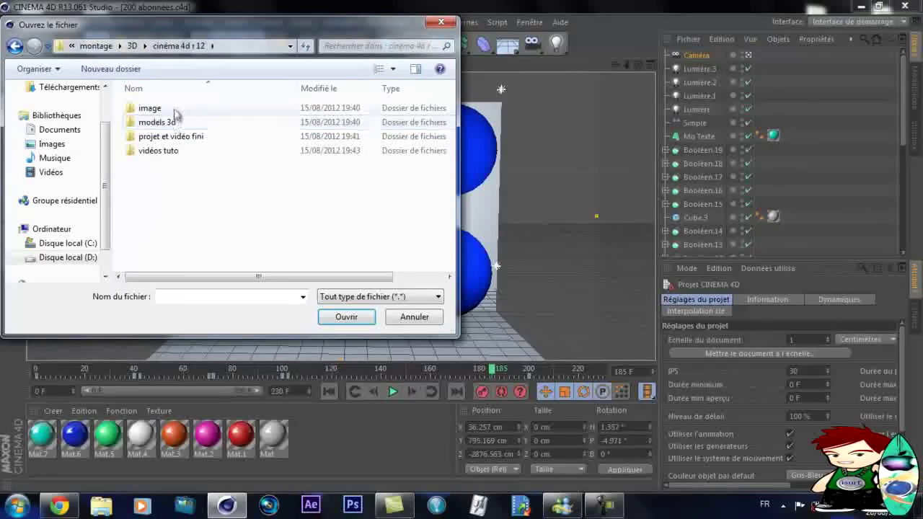
{"action": "double_click", "coordinate": [182, 122]}
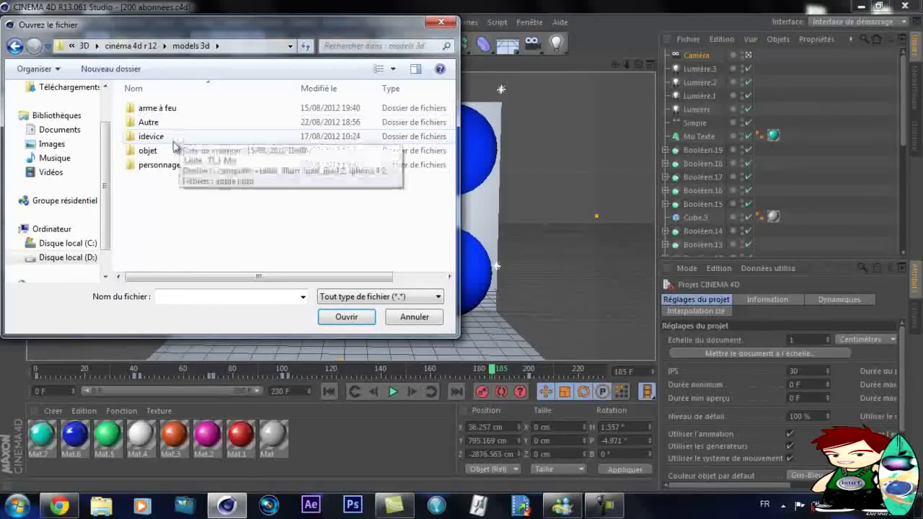
{"action": "double_click", "coordinate": [162, 123]}
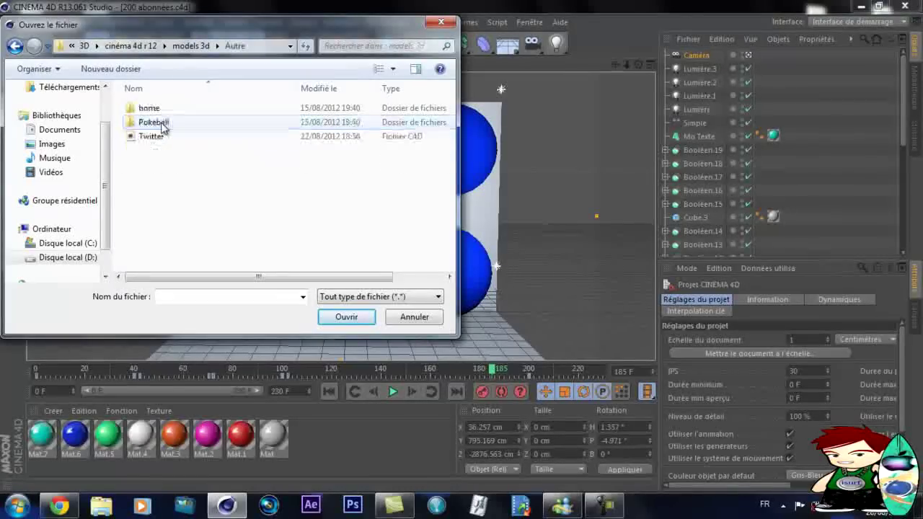
{"action": "double_click", "coordinate": [169, 124]}
{"action": "left_click", "coordinate": [163, 122]}
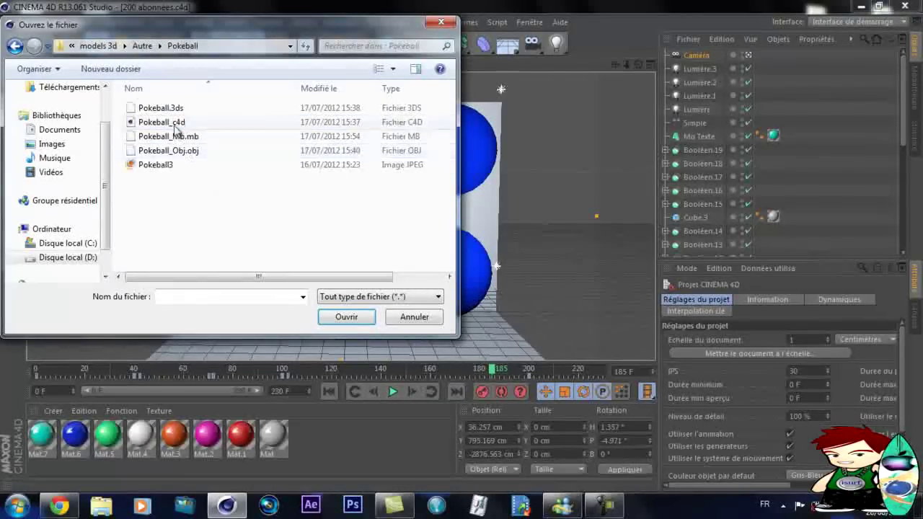
{"action": "left_click", "coordinate": [346, 317]}
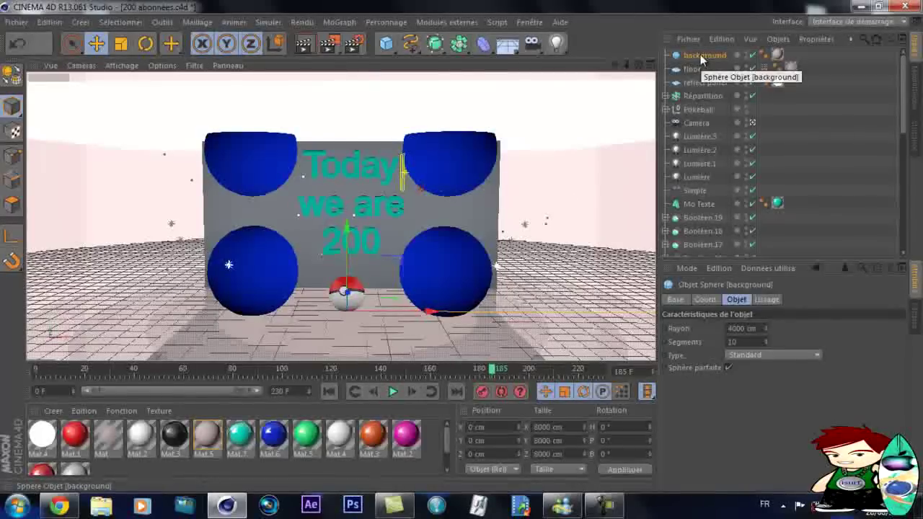
Delete the merged background, floor, reflect panel and Répartition objects, keeping the Pokeball, and preview-render the scene in the viewport.
{"action": "key", "text": "Delete"}
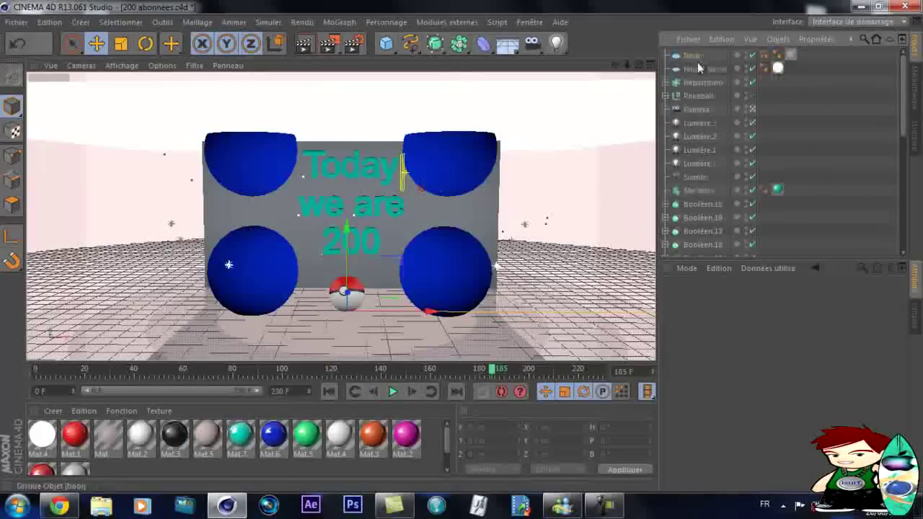
{"action": "left_click", "coordinate": [690, 58]}
{"action": "key", "text": "Delete"}
{"action": "left_click", "coordinate": [698, 57]}
{"action": "key", "text": "Delete"}
{"action": "left_click", "coordinate": [701, 57]}
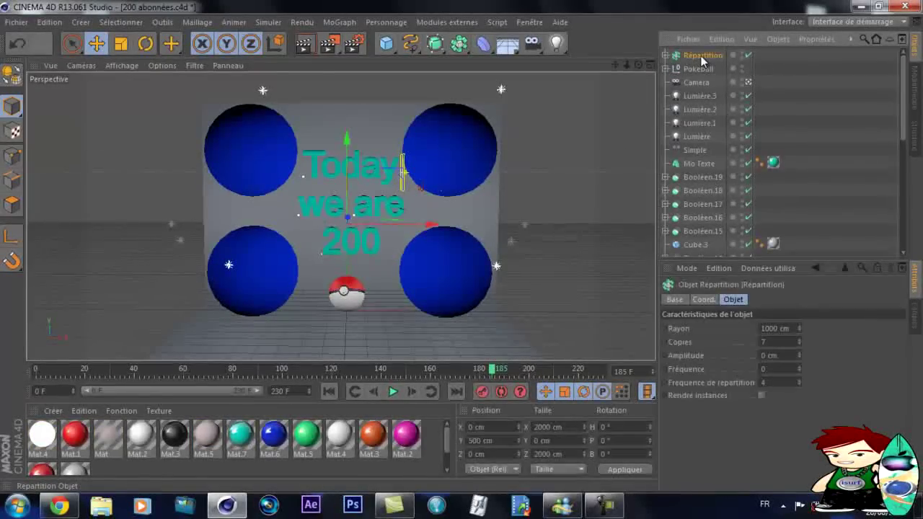
{"action": "key", "text": "Delete"}
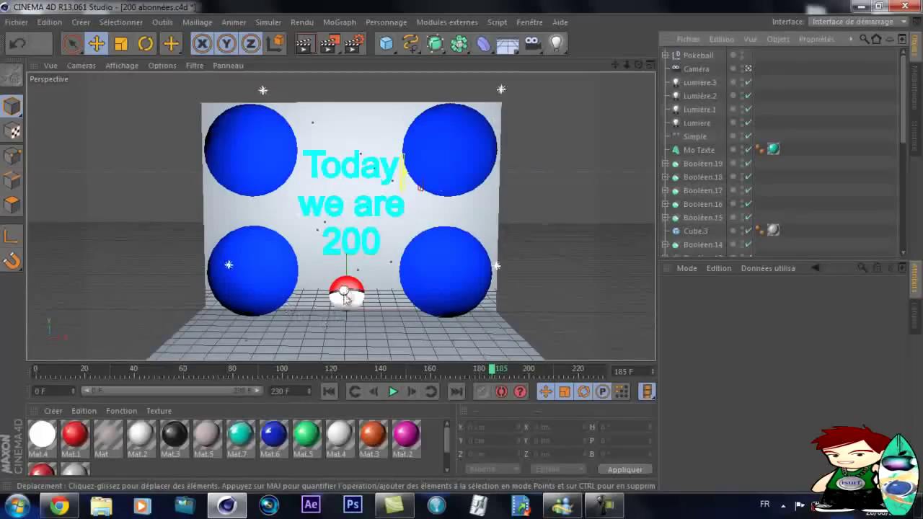
{"action": "left_click", "coordinate": [306, 45]}
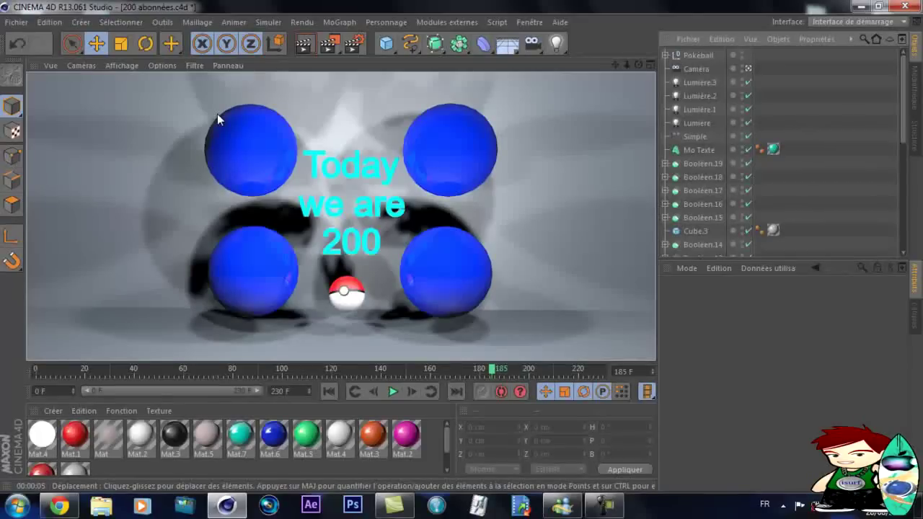
Move the Pokeball to about X 36, Y 36, Z -40 cm and rotate it to about H 4°, P -2°, B 2°.
{"action": "left_click", "coordinate": [699, 56]}
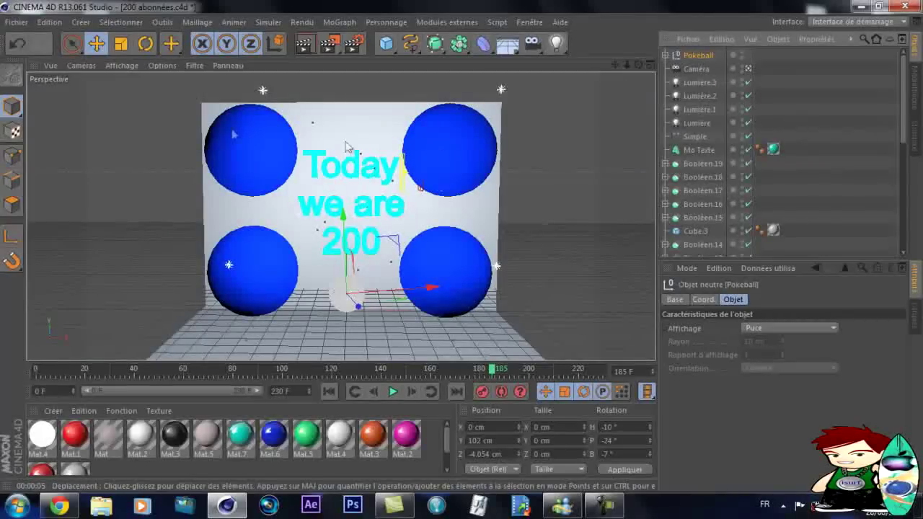
{"action": "left_click_drag", "start_coordinate": [443, 293], "coordinate": [317, 225]}
{"action": "key", "text": "r"}
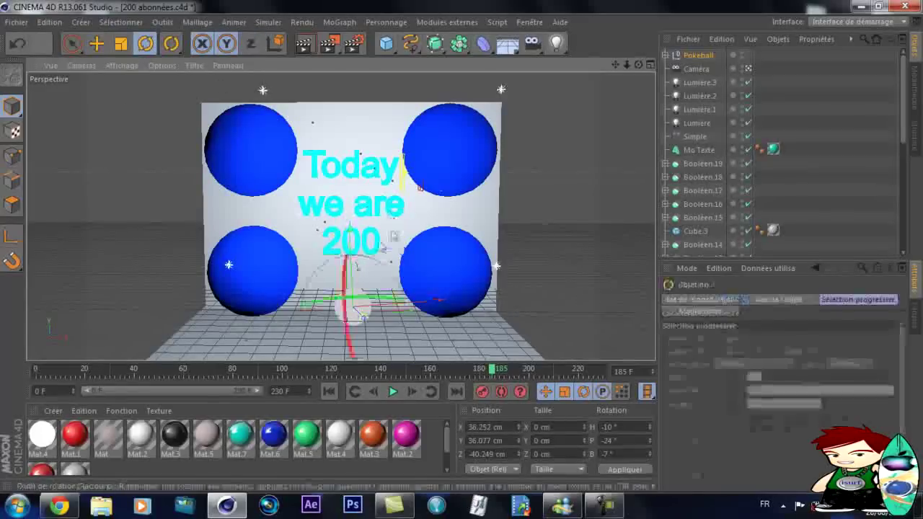
{"action": "left_click_drag", "start_coordinate": [342, 281], "coordinate": [384, 303]}
{"action": "left_click_drag", "start_coordinate": [385, 264], "coordinate": [388, 277]}
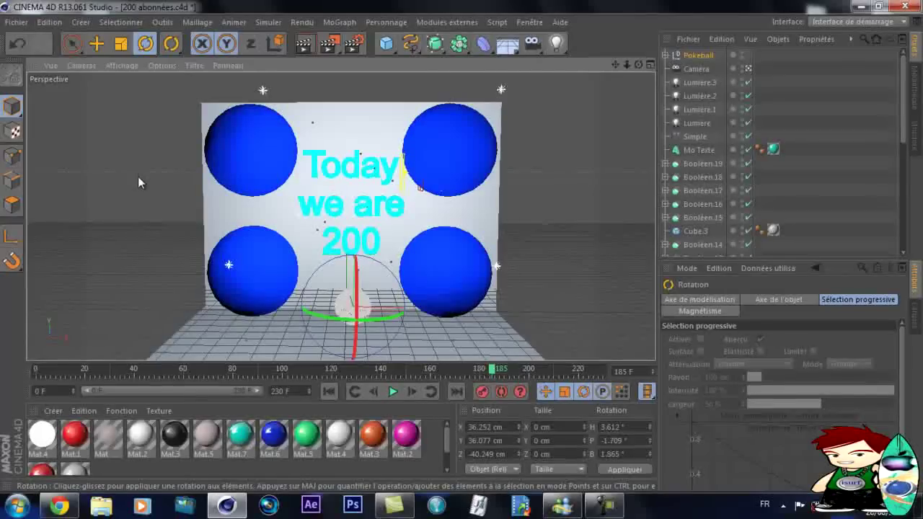
{"action": "key", "text": "e"}
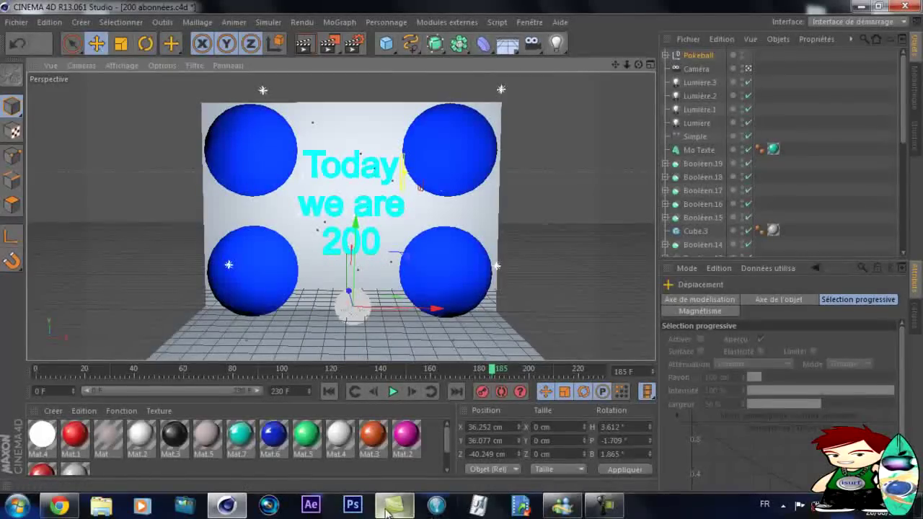
{"action": "mouse_move", "coordinate": [390, 502]}
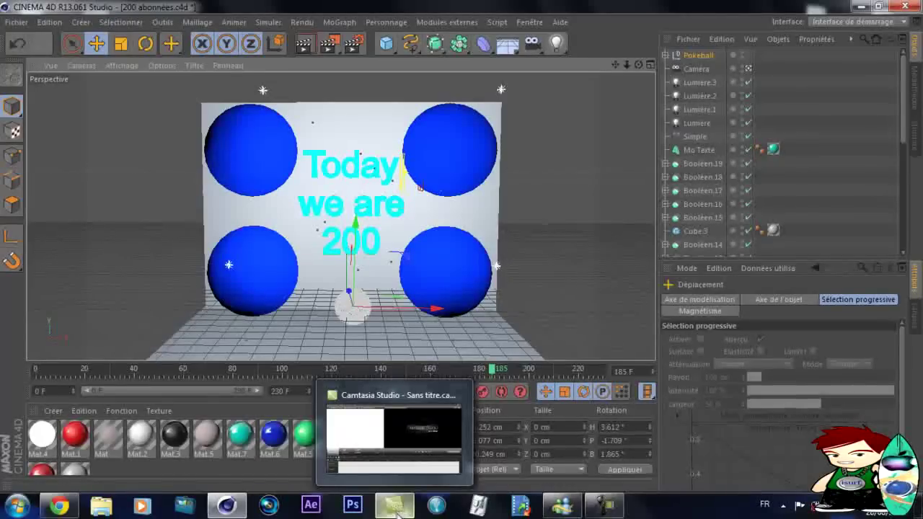
{"action": "left_click", "coordinate": [388, 504]}
{"action": "left_click", "coordinate": [388, 506]}
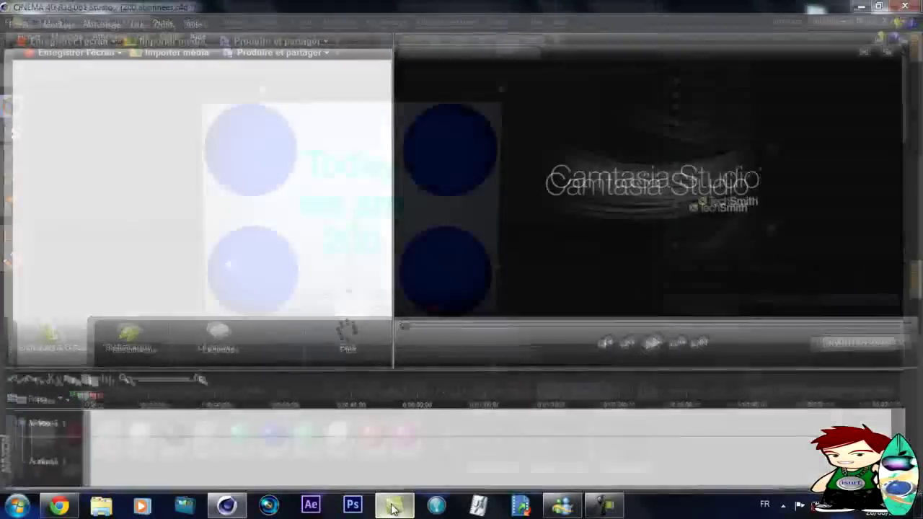
{"action": "left_click", "coordinate": [862, 7]}
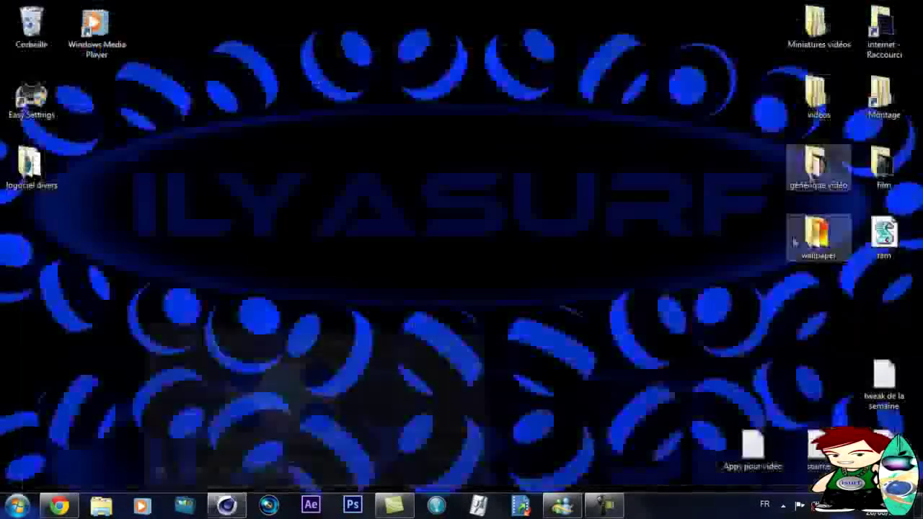
{"action": "left_click", "coordinate": [606, 507]}
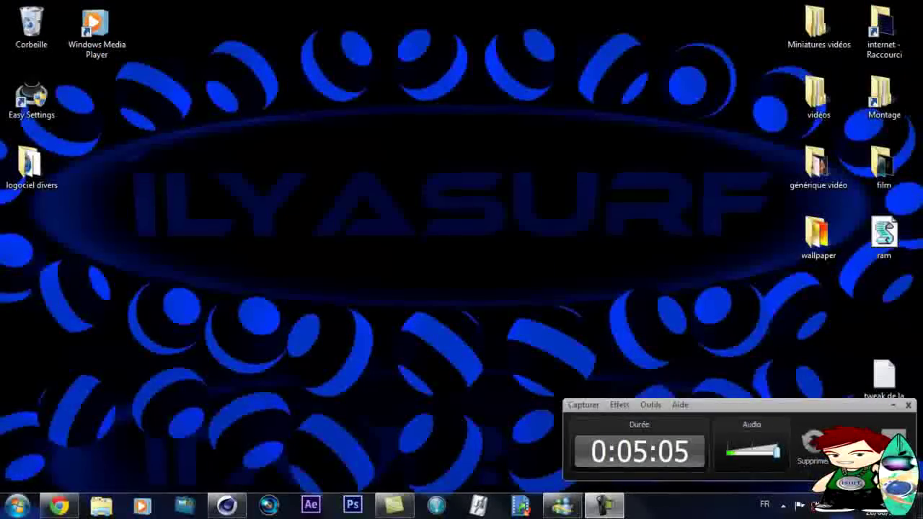